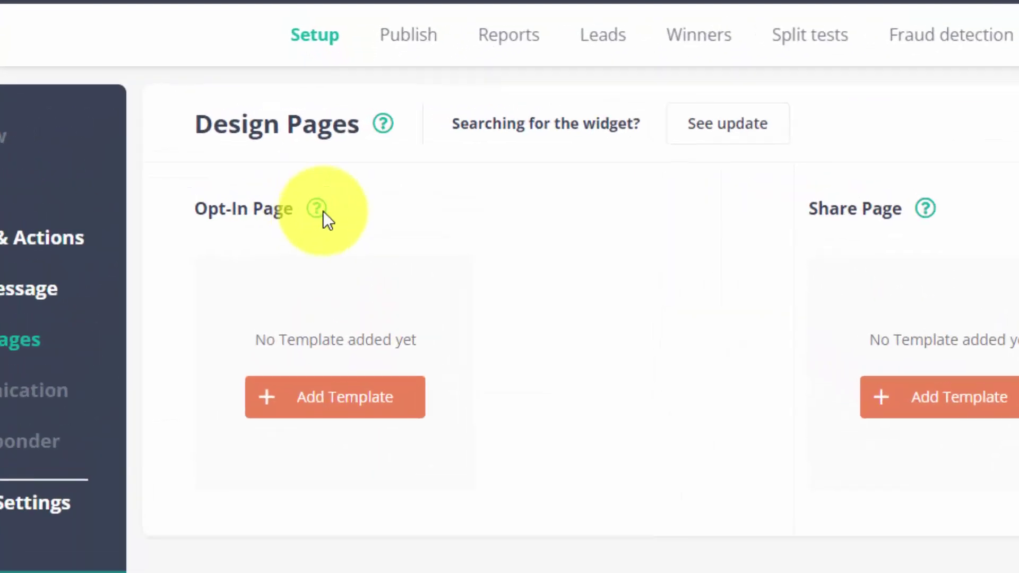
# Add the Madrid template from the UpViral templates to the campaign's Opt-In Page.
pyautogui.moveTo(342, 159)
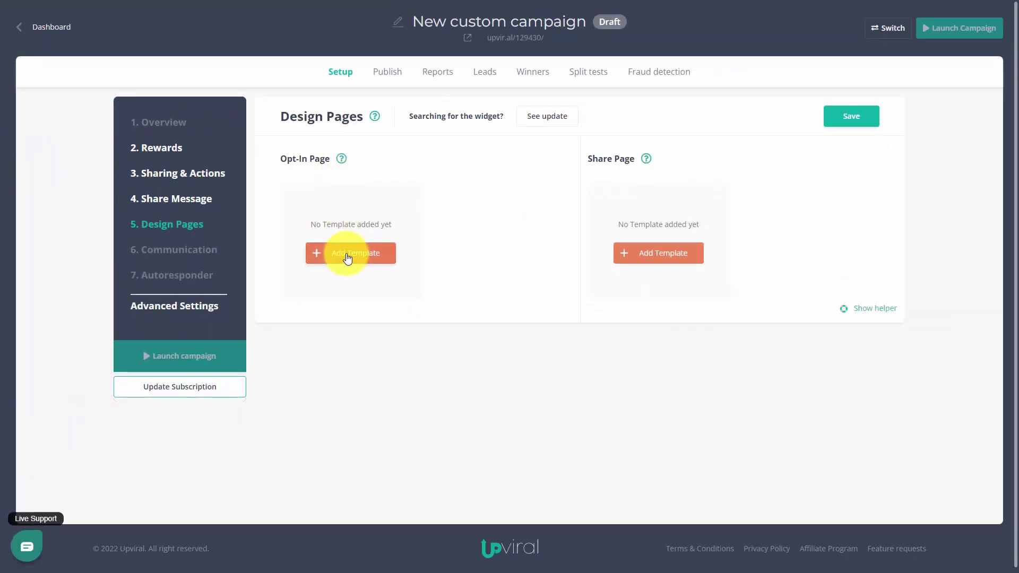
pyautogui.click(349, 256)
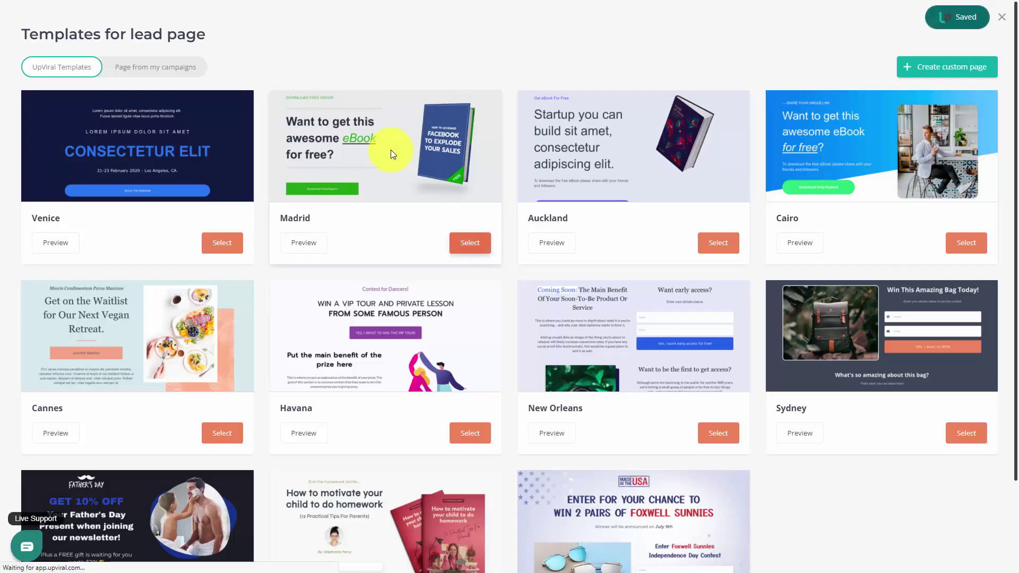
pyautogui.click(470, 248)
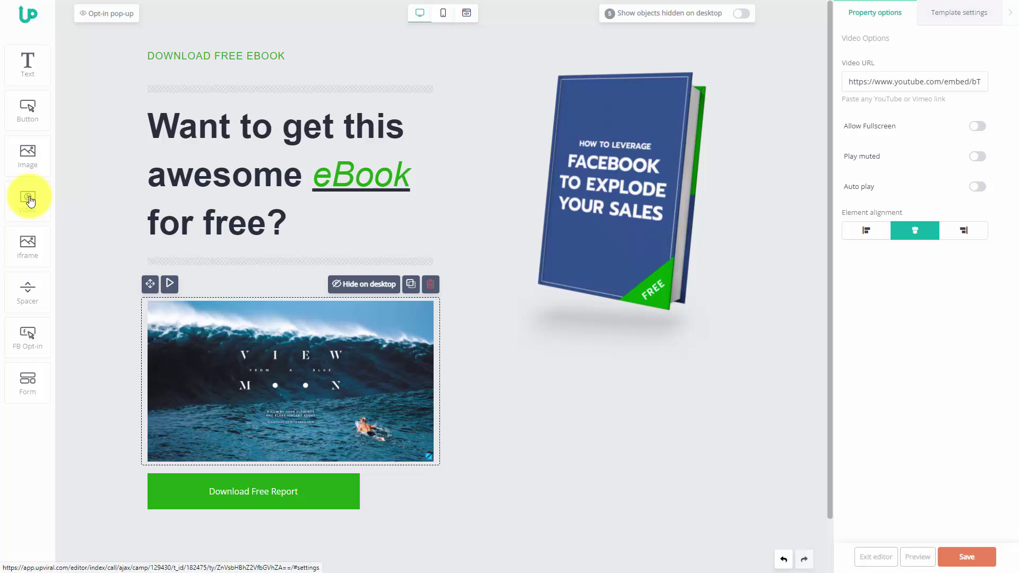
# Delete the video element above the Download Free Report button.
pyautogui.click(30, 201)
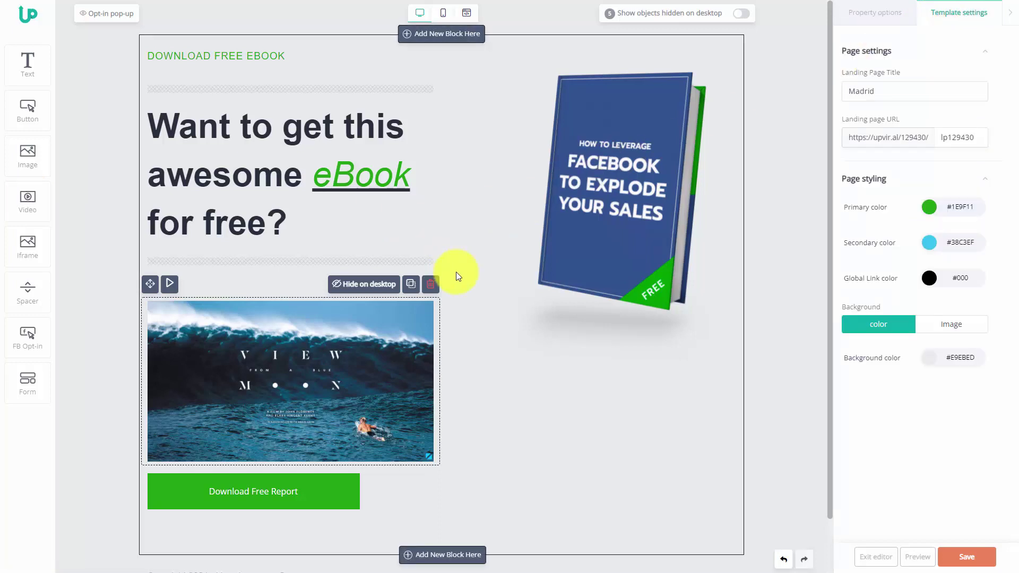
pyautogui.click(430, 284)
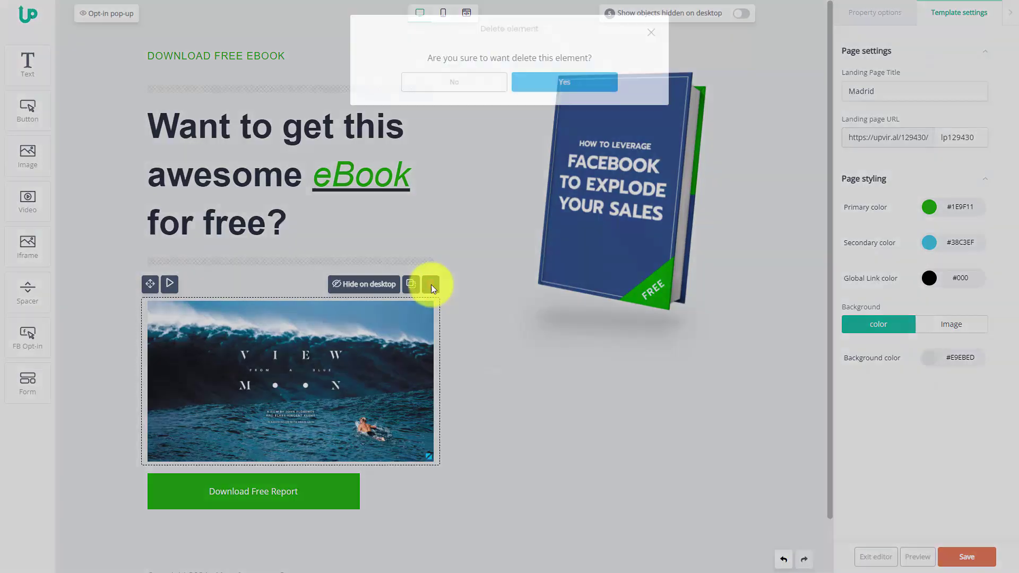
pyautogui.click(580, 85)
pyautogui.moveTo(28, 245); pyautogui.dragTo(310, 291)
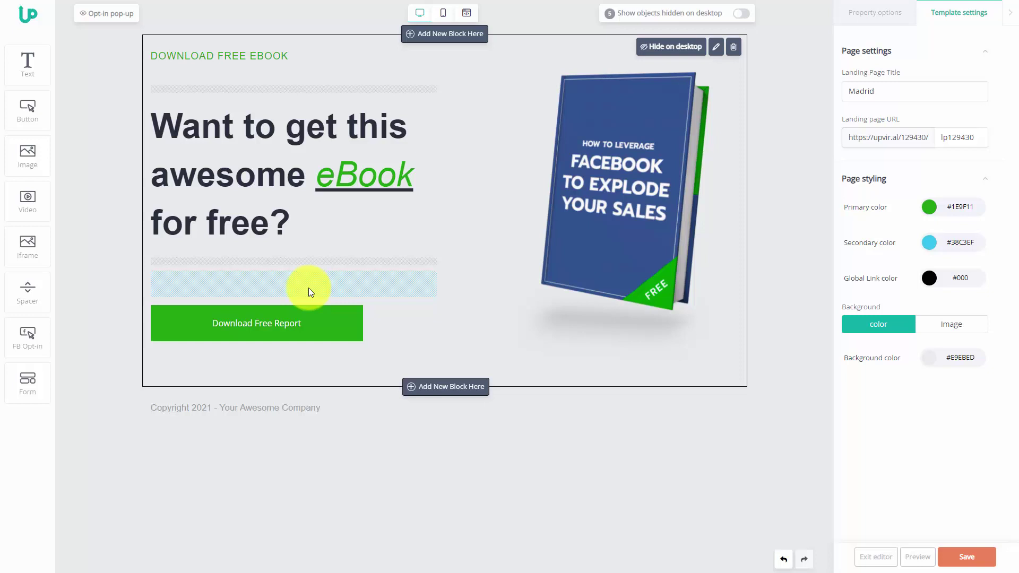
pyautogui.moveTo(308, 287); pyautogui.dragTo(308, 288)
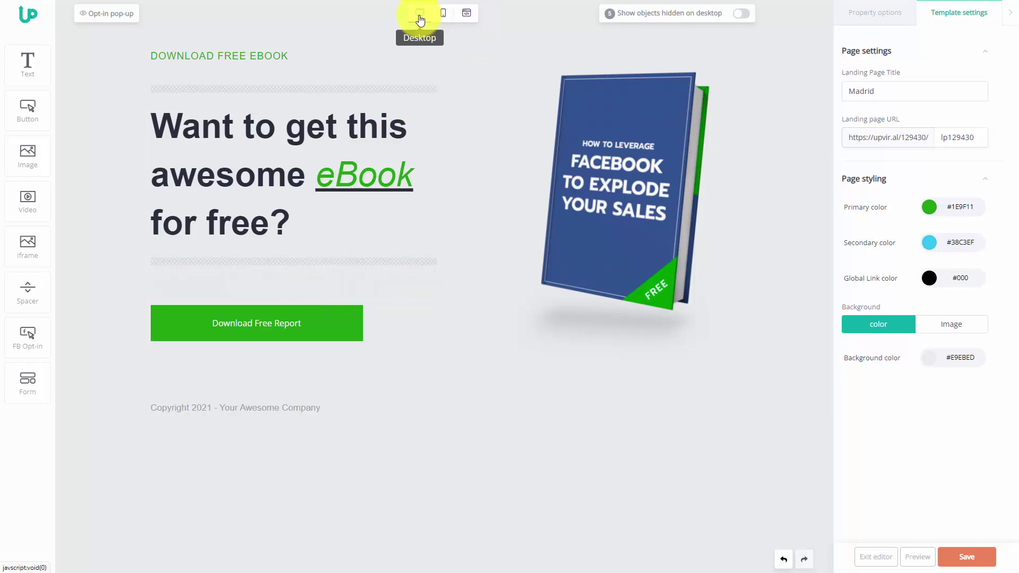
# Check the opt-in page's mobile and widget layouts, ending back in the desktop layout.
pyautogui.click(443, 14)
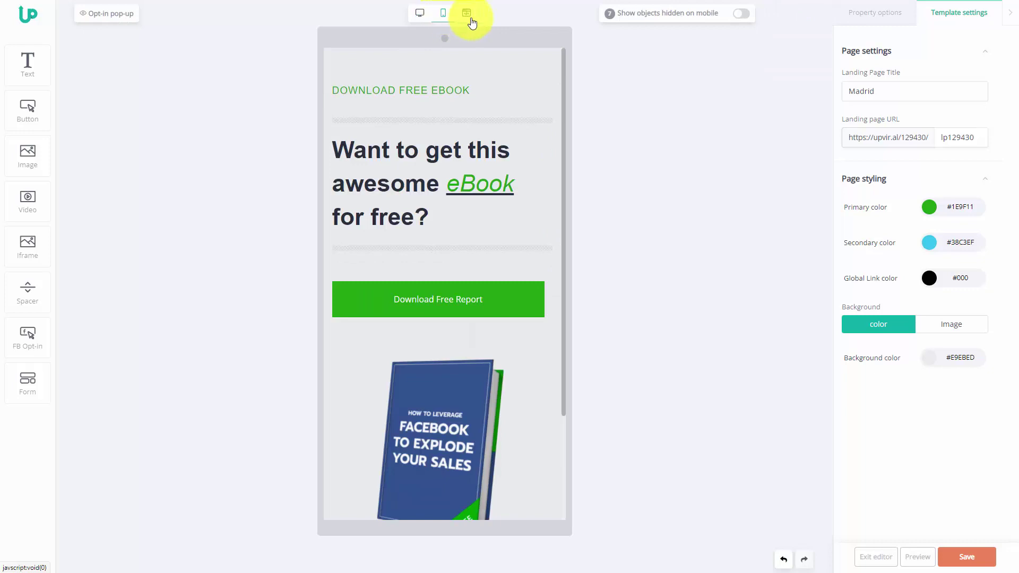
pyautogui.click(466, 15)
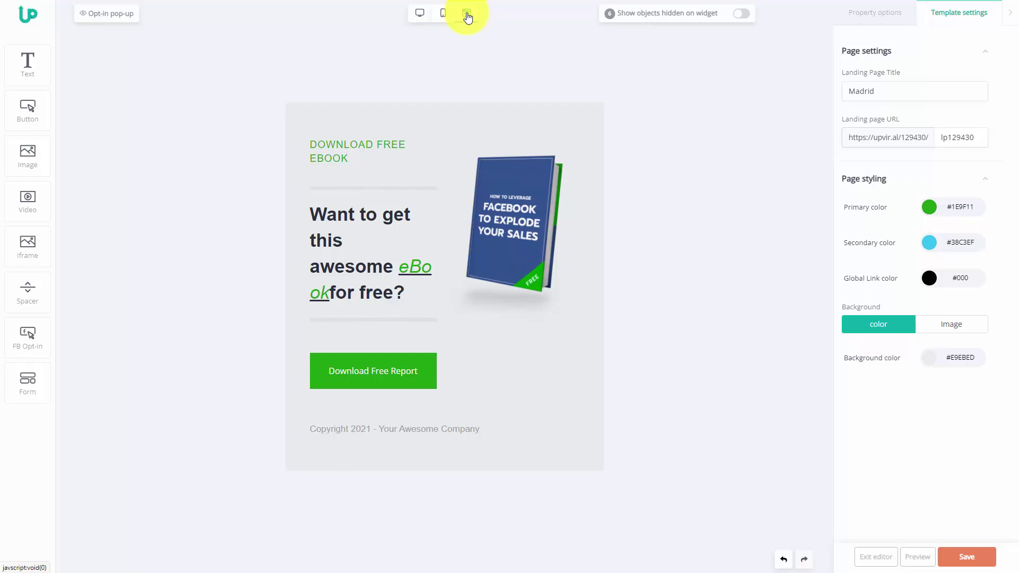
pyautogui.click(467, 16)
# Set the landing page title to "Video Tutorials live" and exit the opt-in page editor.
pyautogui.click(895, 91)
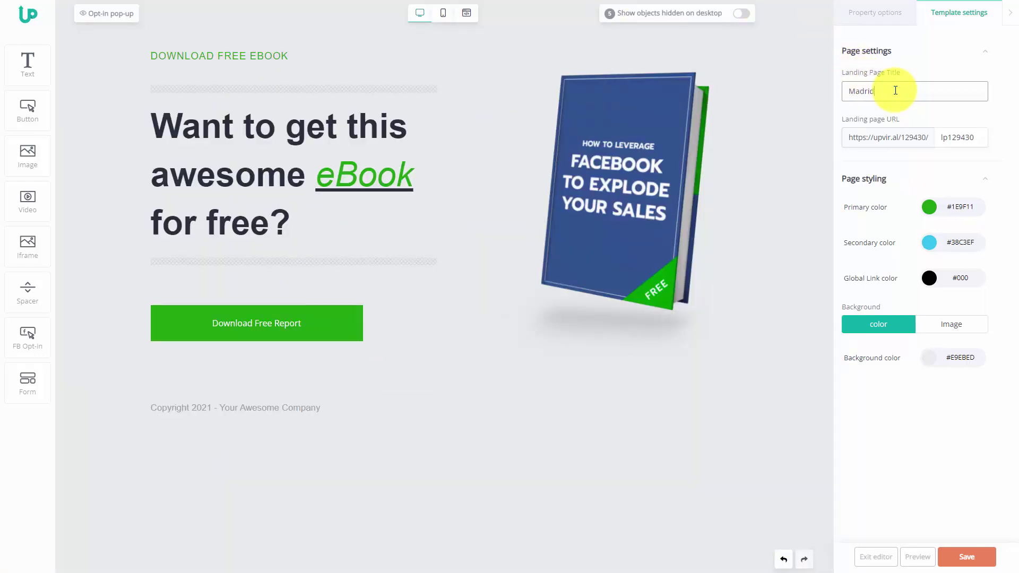
pyautogui.hotkey('ctrl', 'a')
pyautogui.write('Video Tutorials live')
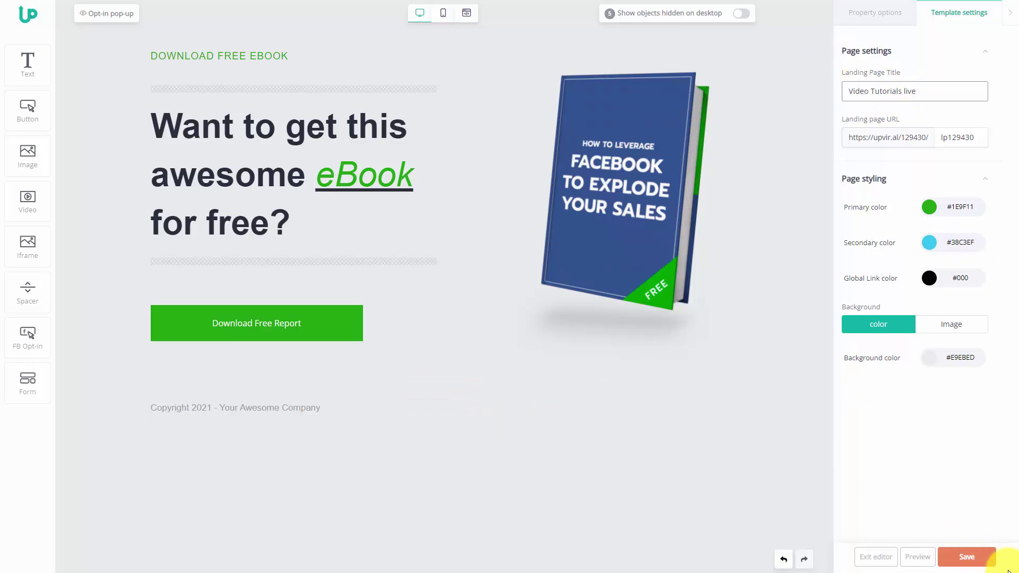
pyautogui.click(523, 414)
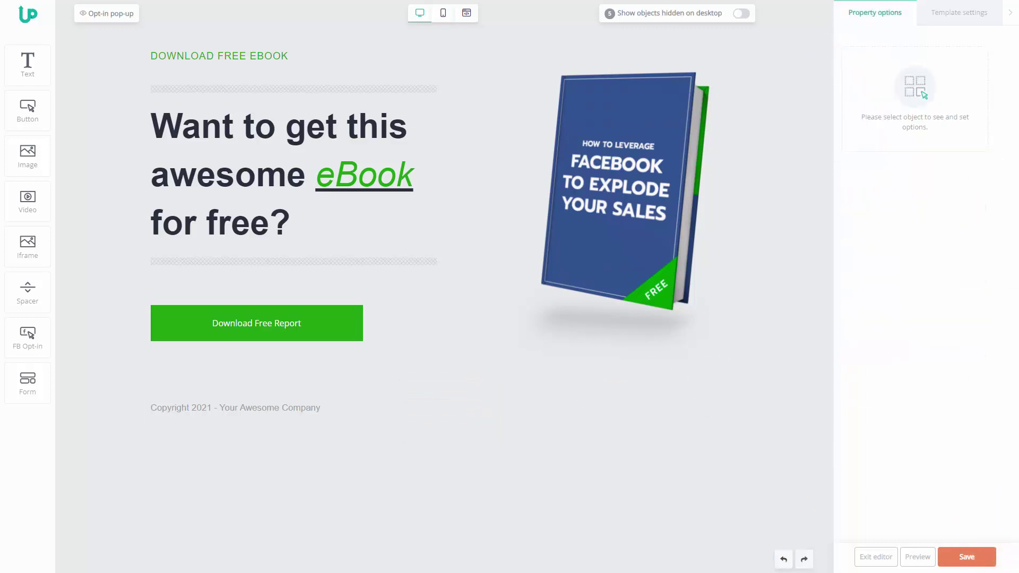
pyautogui.click(878, 559)
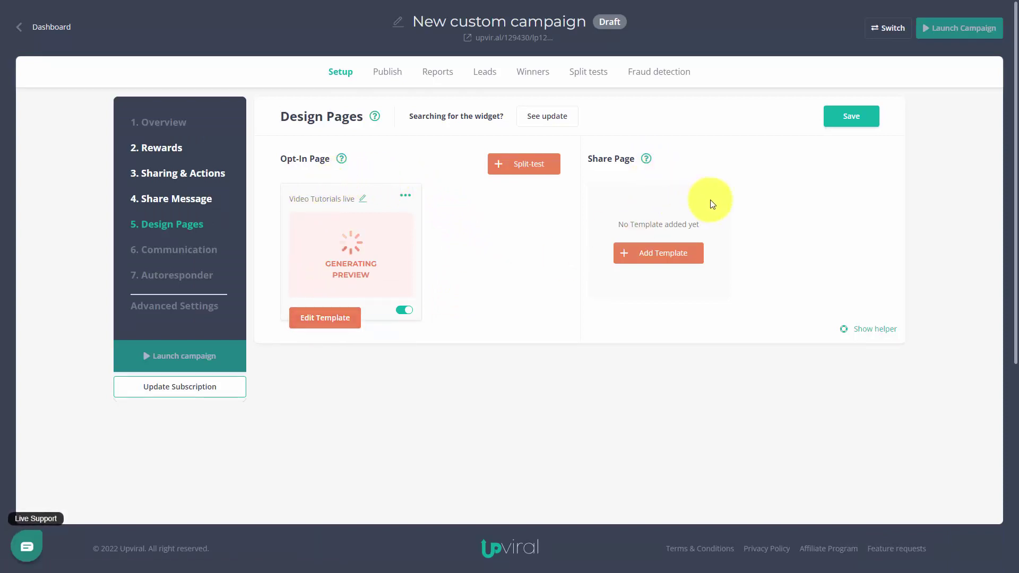
# Add the Madrid template to the campaign's Share Page.
pyautogui.moveTo(651, 165)
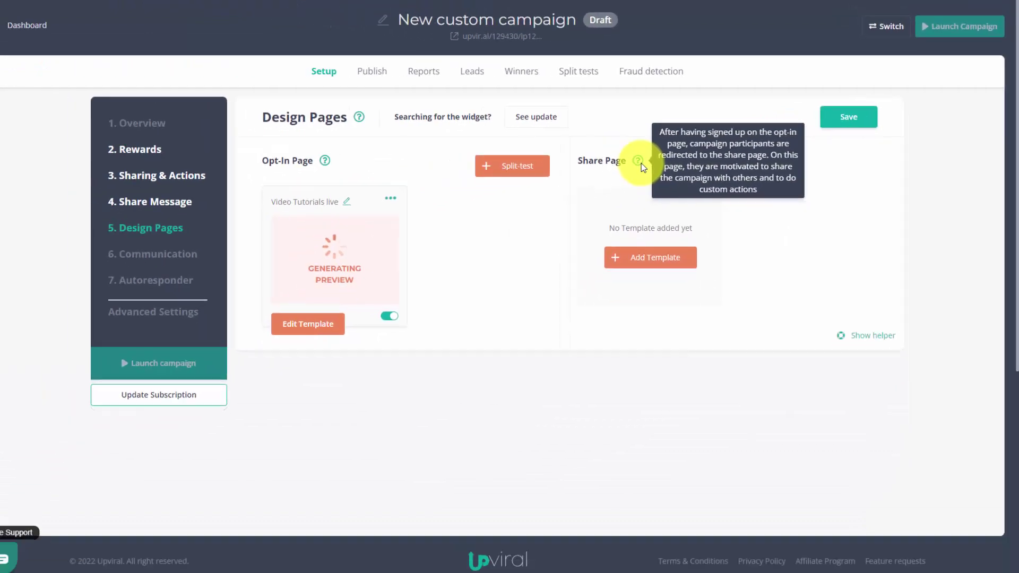
pyautogui.click(649, 257)
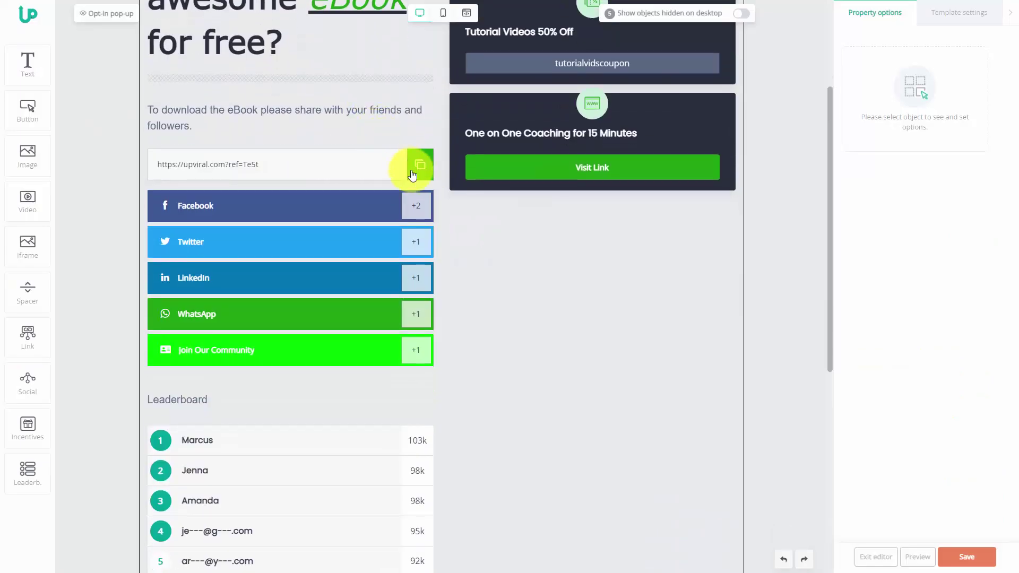
# Delete the leaderboard list and its "Leaderboard" heading from the share page, and save the design.
pyautogui.scroll(-5, 420, 179)
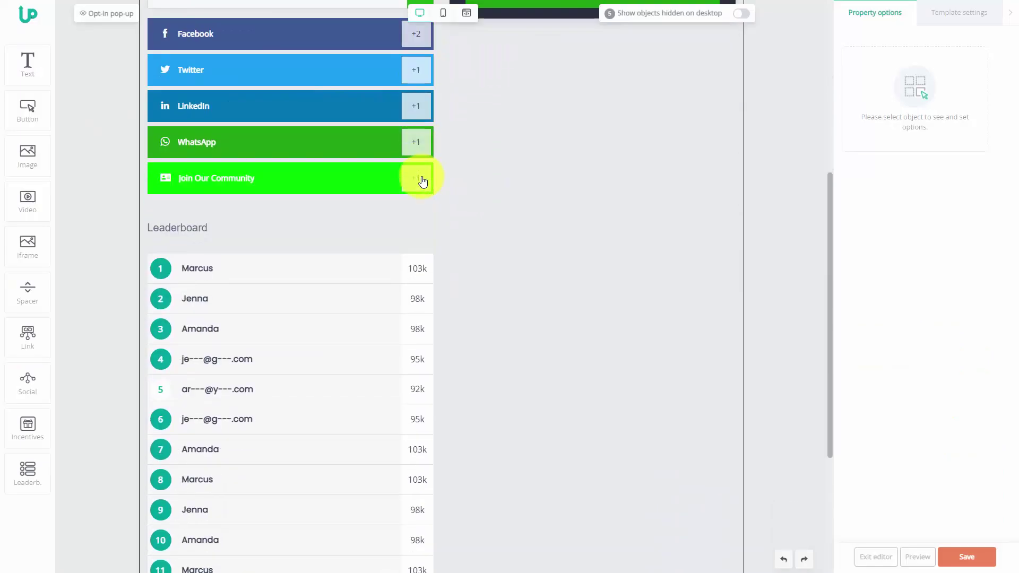
pyautogui.scroll(-2, 281, 202)
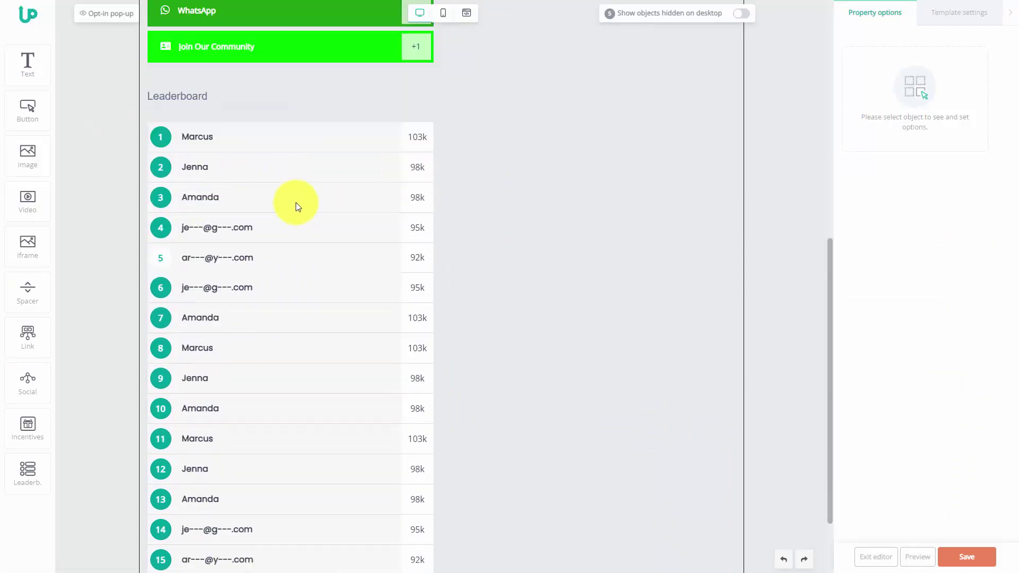
pyautogui.scroll(7, 295, 202)
pyautogui.scroll(3, 293, 205)
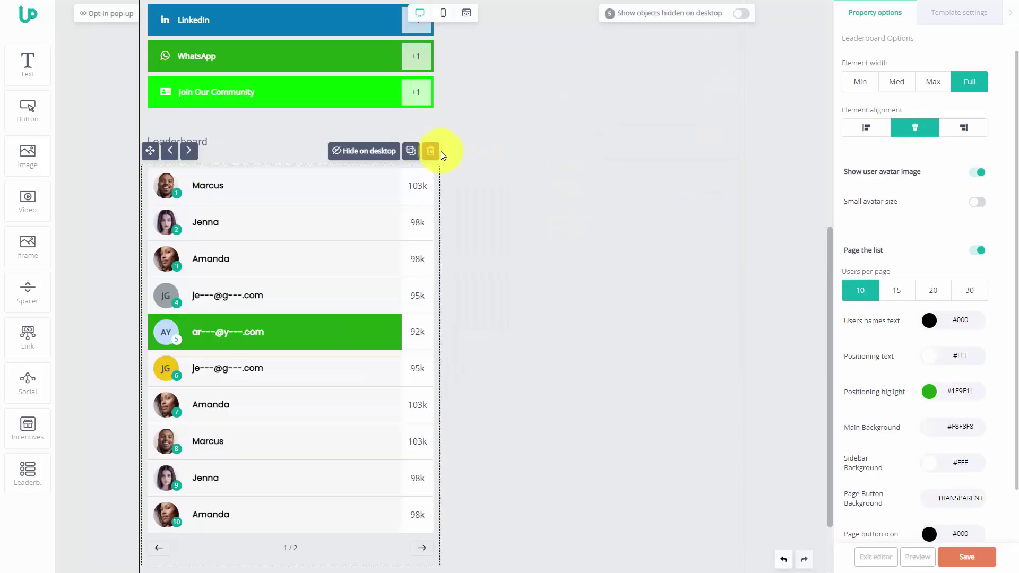
pyautogui.click(433, 153)
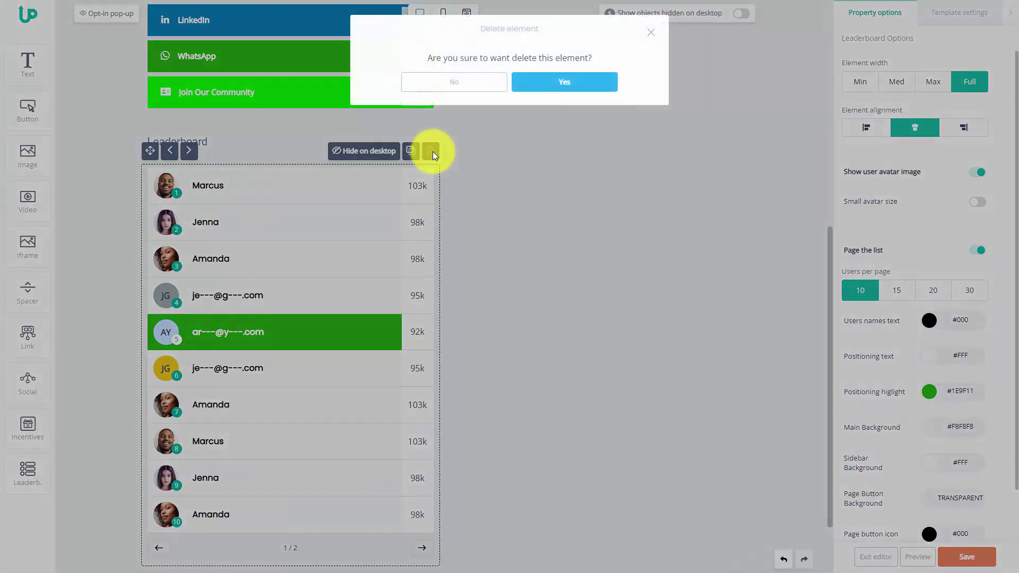
pyautogui.click(545, 84)
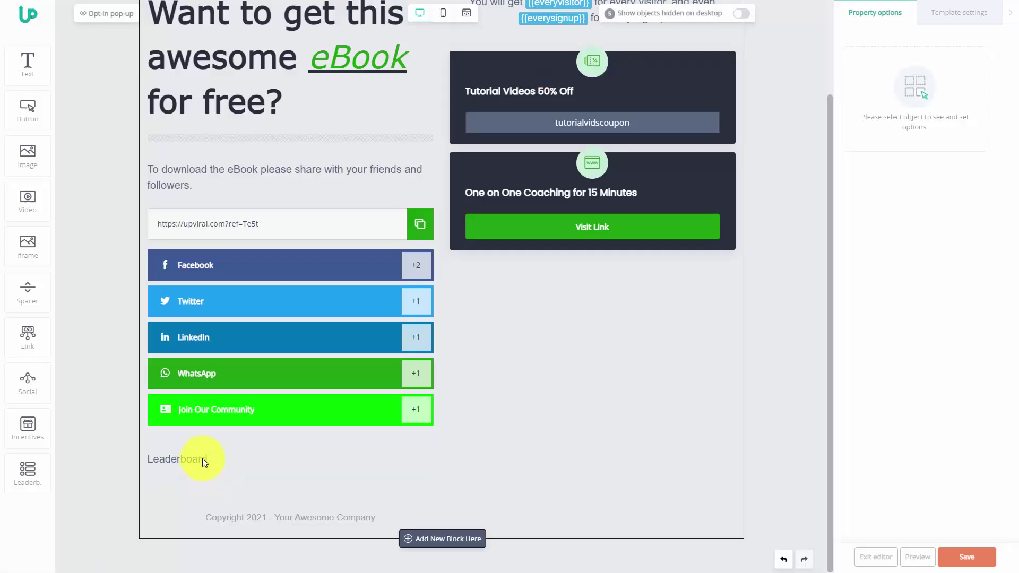
pyautogui.moveTo(202, 457)
pyautogui.click(430, 433)
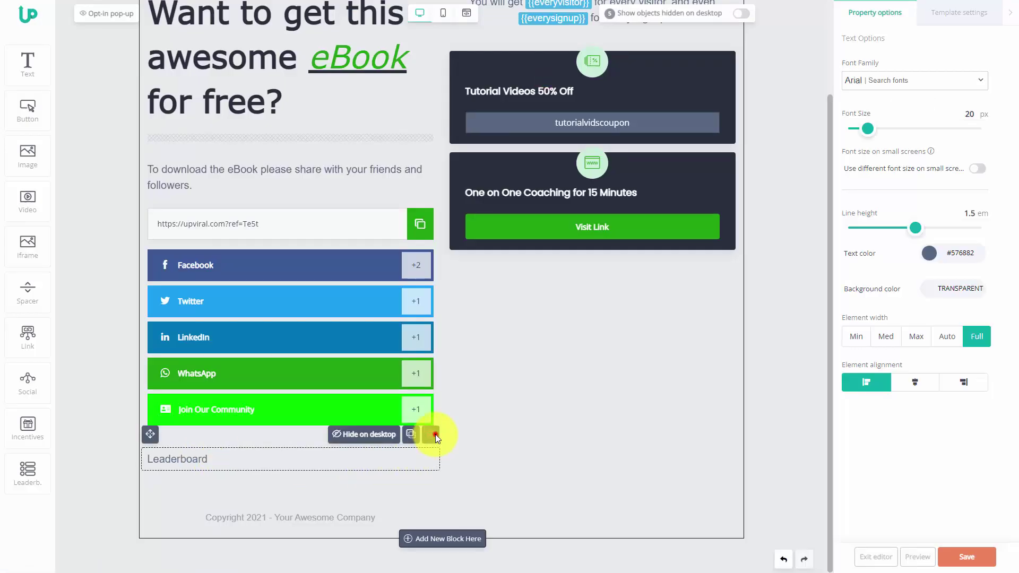
pyautogui.click(964, 560)
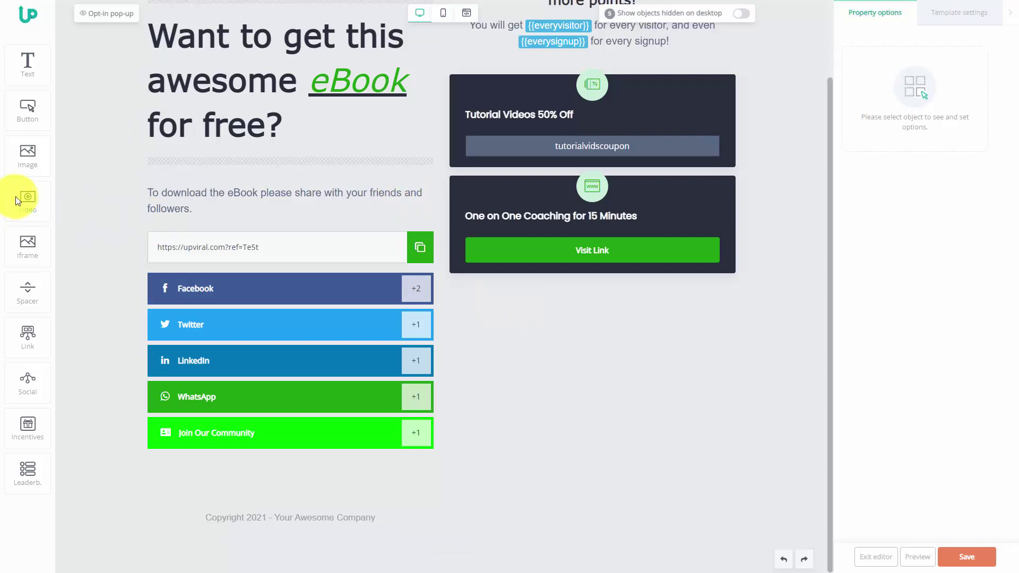
# Add a video element below the One on One Coaching reward and preview the share page.
pyautogui.moveTo(24, 200); pyautogui.dragTo(582, 329)
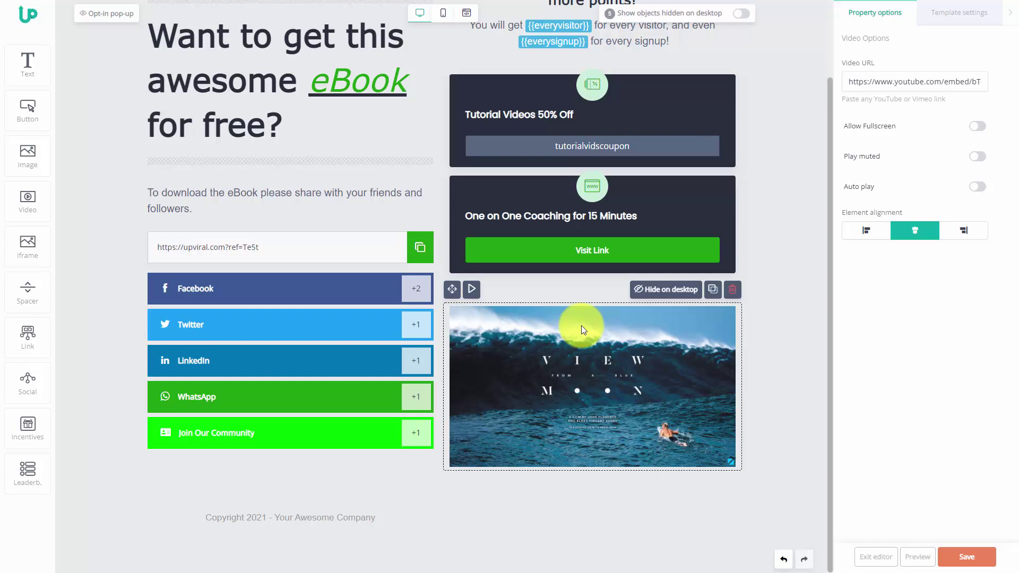
pyautogui.scroll(2, 581, 325)
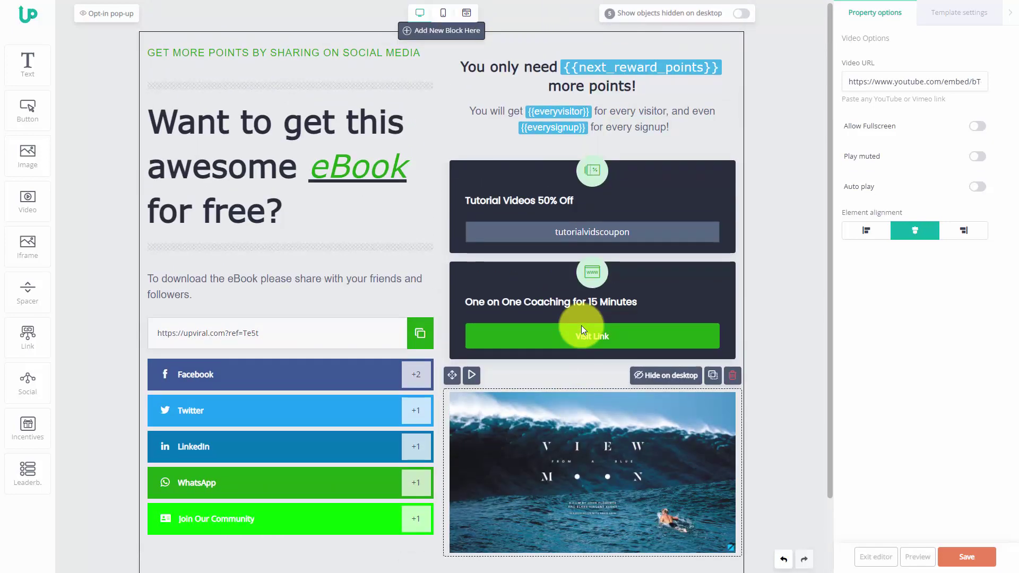
pyautogui.scroll(-2, 581, 326)
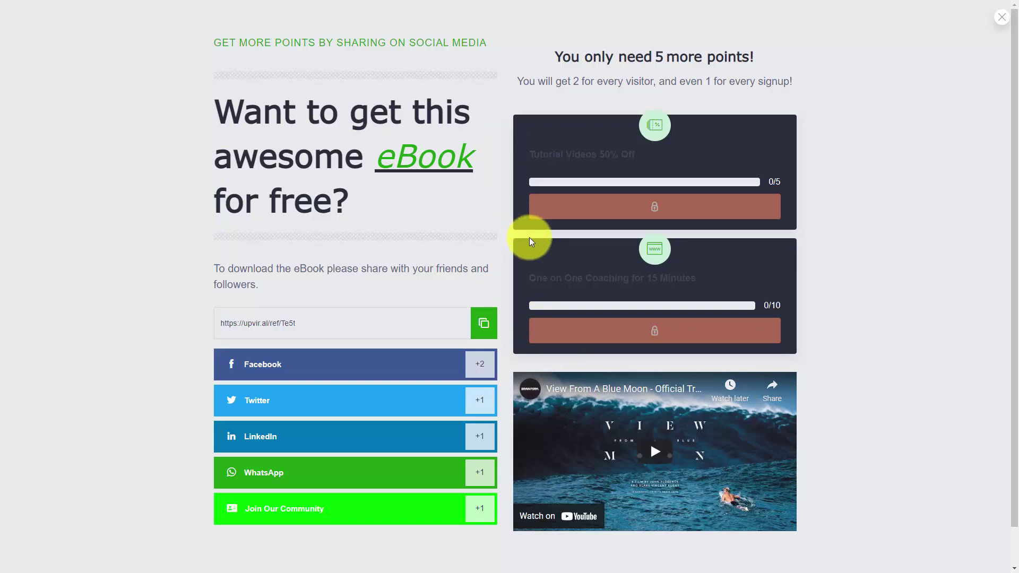
pyautogui.click(1000, 18)
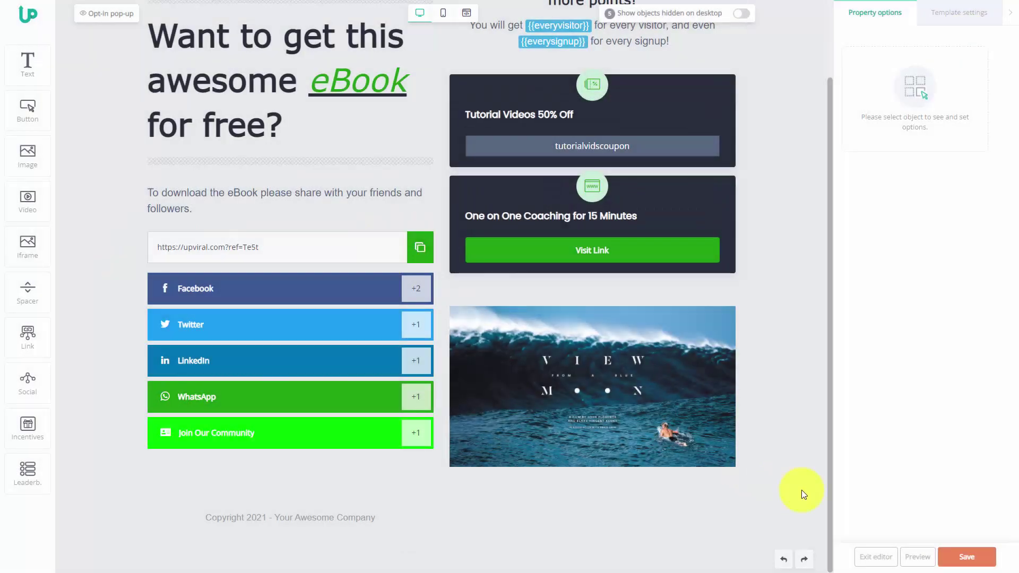
# Save the share page design, exit its editor and save the campaign's Design Pages step.
pyautogui.click(967, 558)
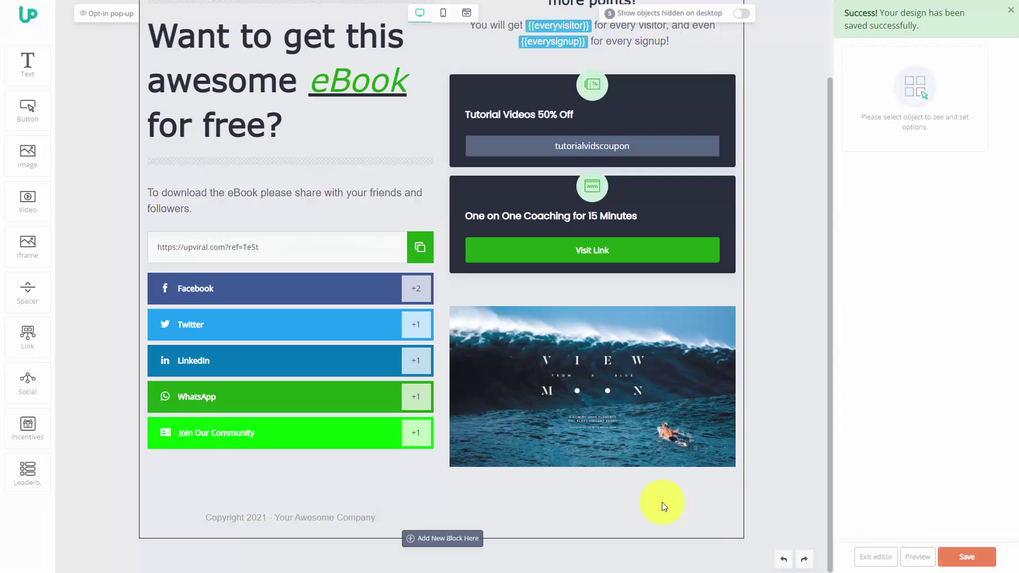
pyautogui.click(869, 557)
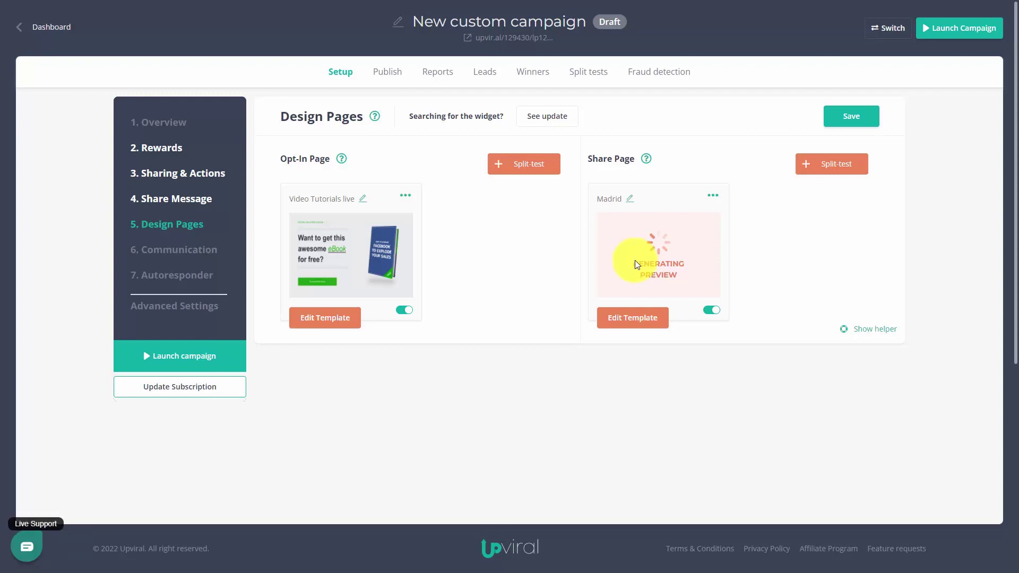
pyautogui.click(843, 119)
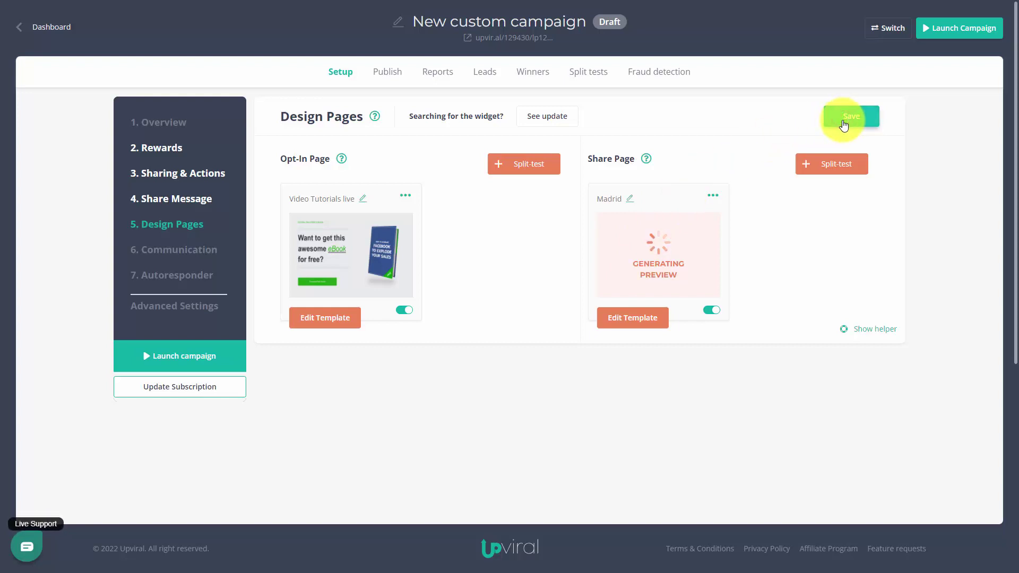